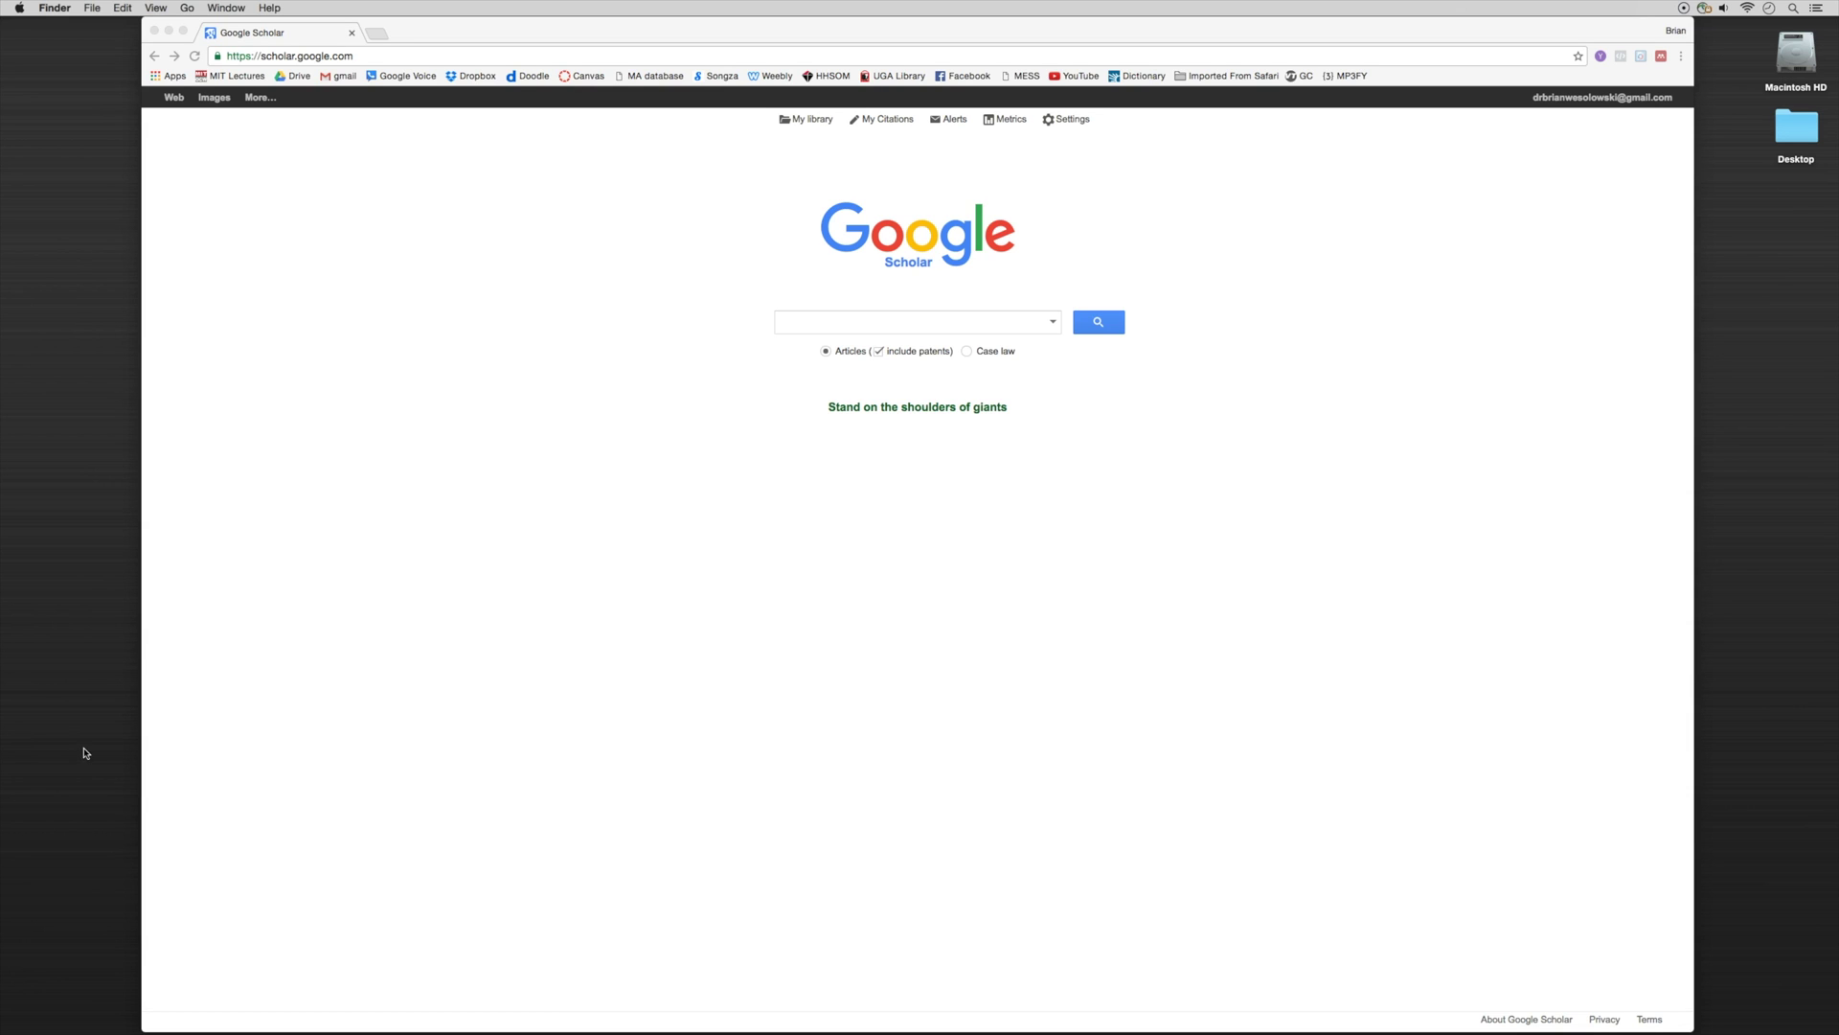
- Search Google Scholar for 'validity', listing about 2,770,000 articles by relevance
left_click(807, 327)
left_click(803, 342)
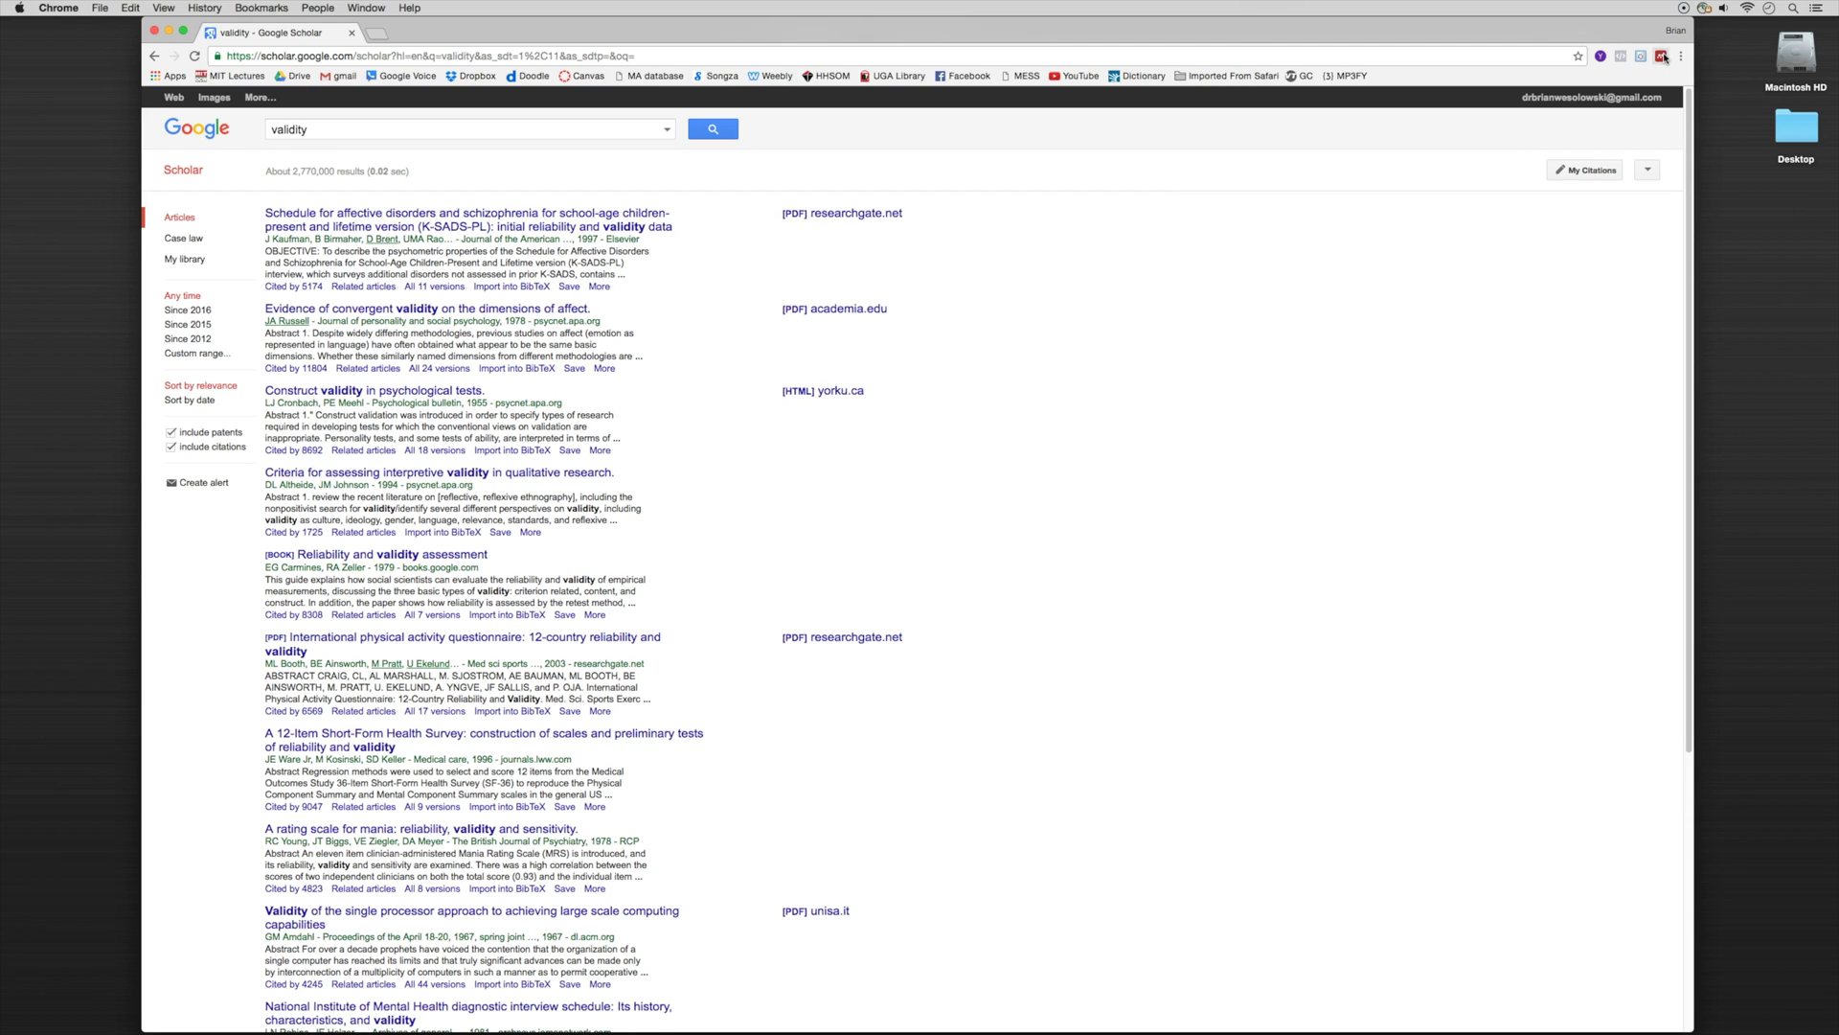
- Open Mendeley Web Importer on the 'validity' results and check the first two papers
left_click(1661, 56)
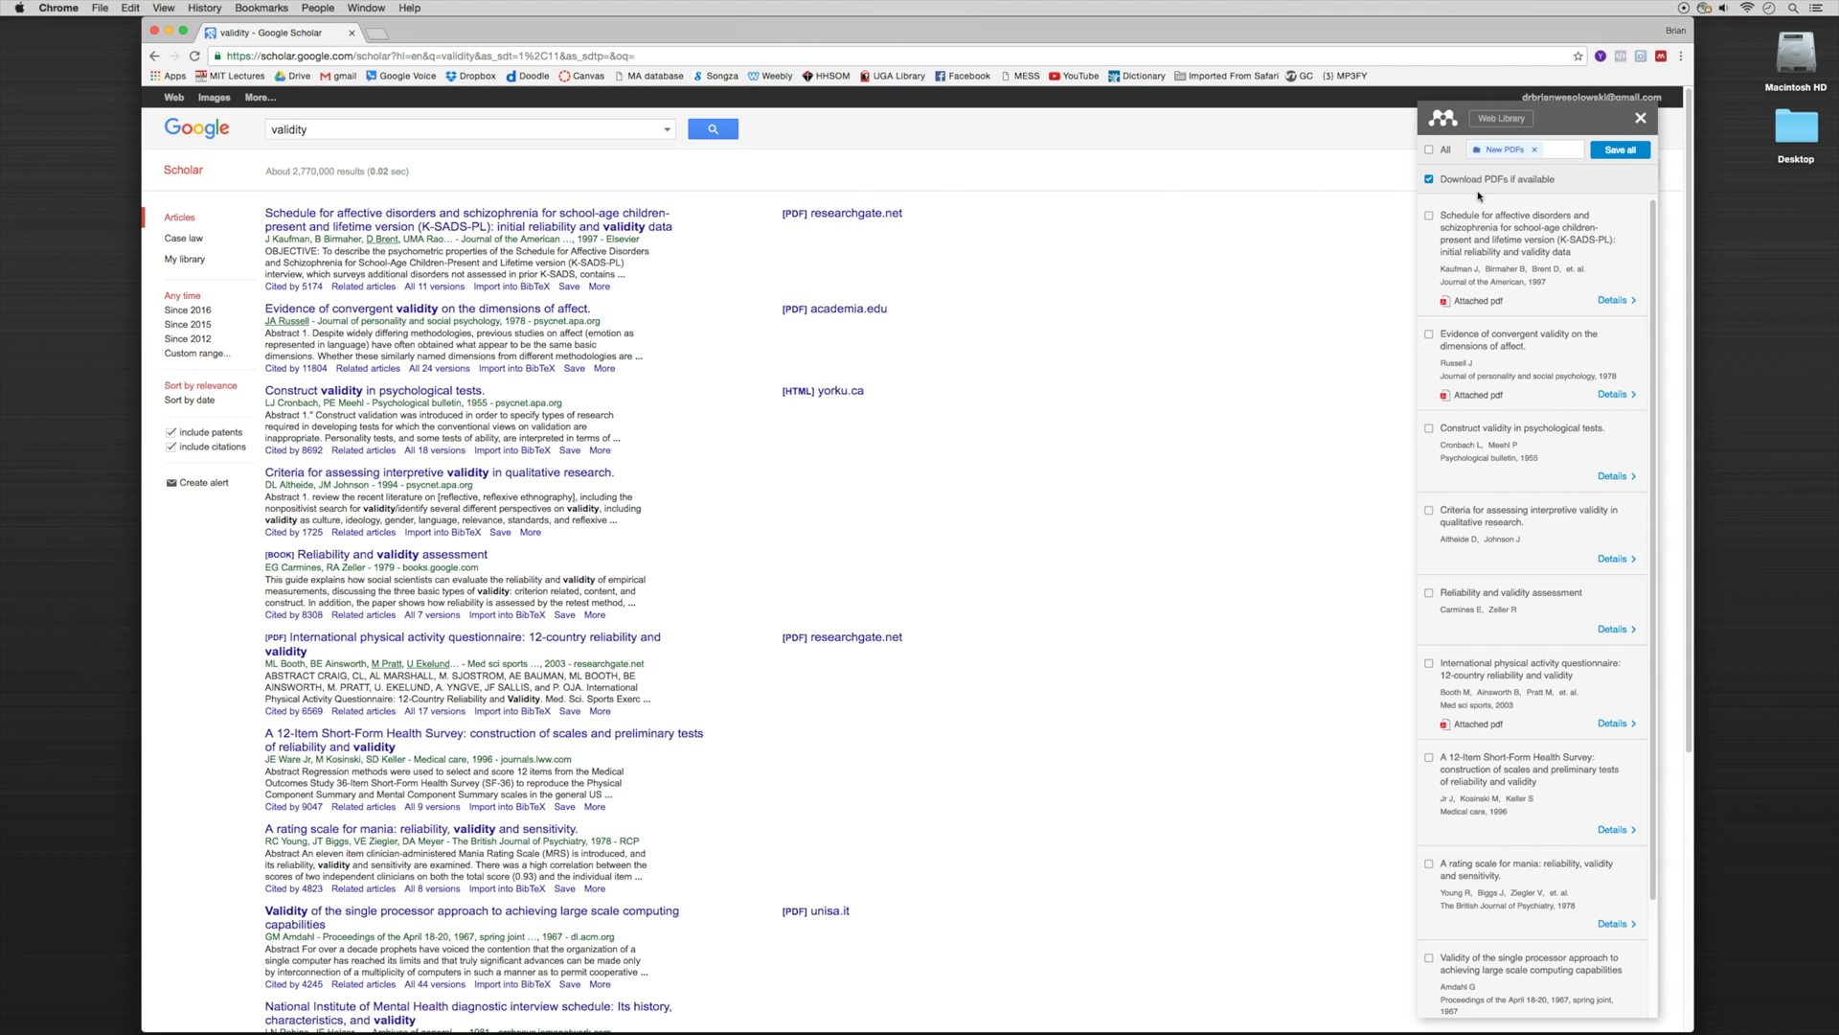
key("alt+p")
left_click(1430, 215)
left_click(1429, 335)
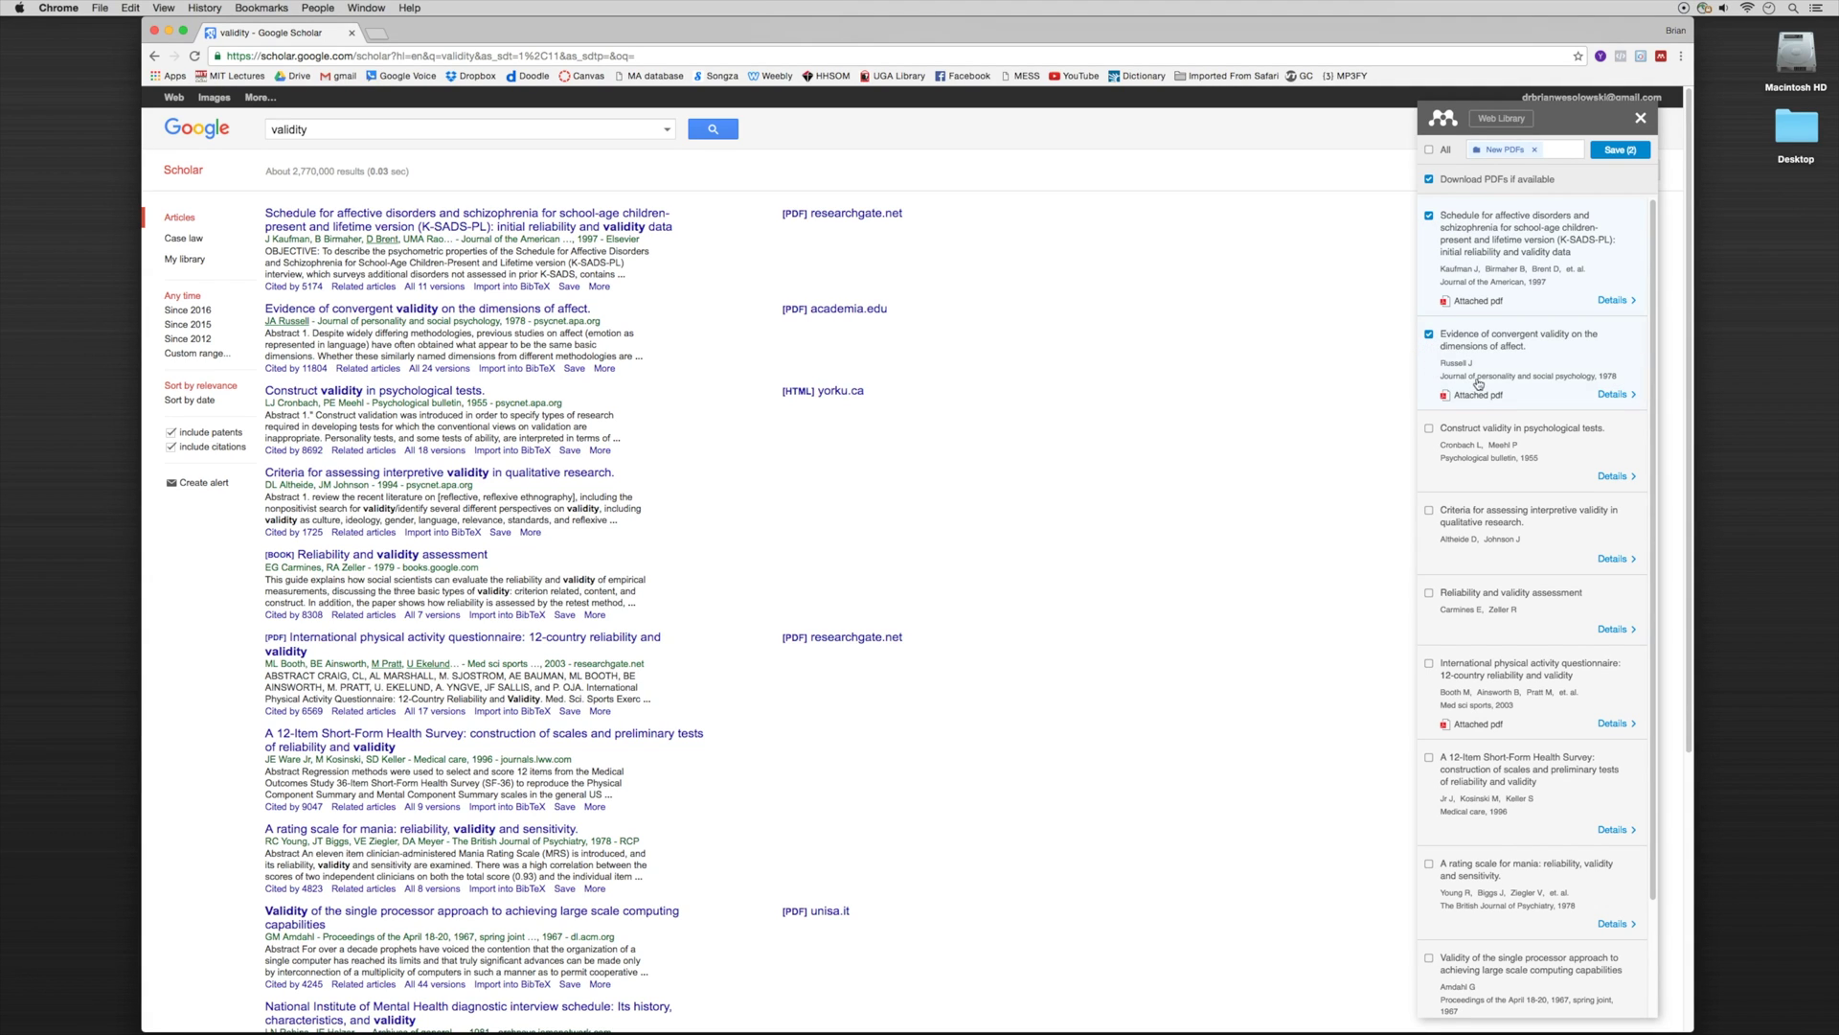